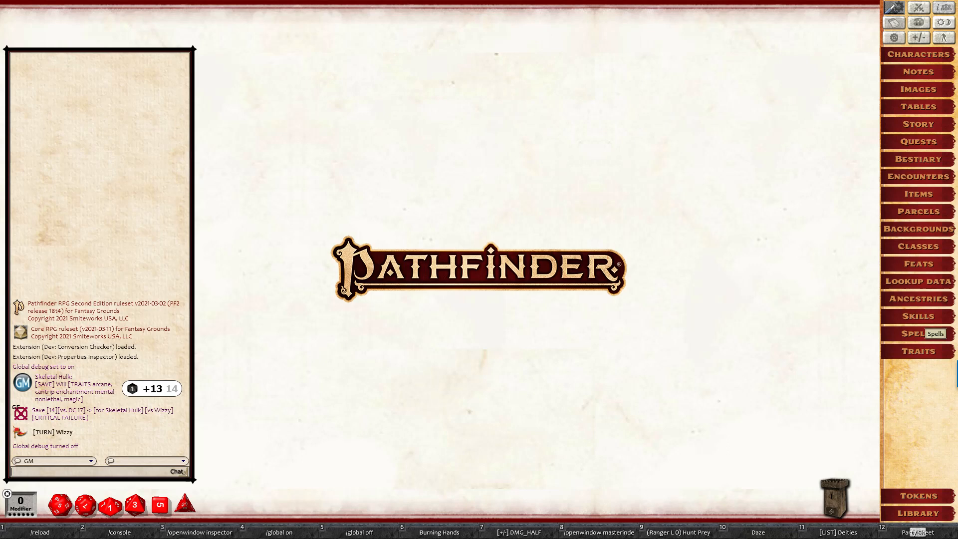
- Open the Color Spray spell from the spell library and enlarge its record to review its actions and effects
{"action": "left_click", "coordinate": [913, 340]}
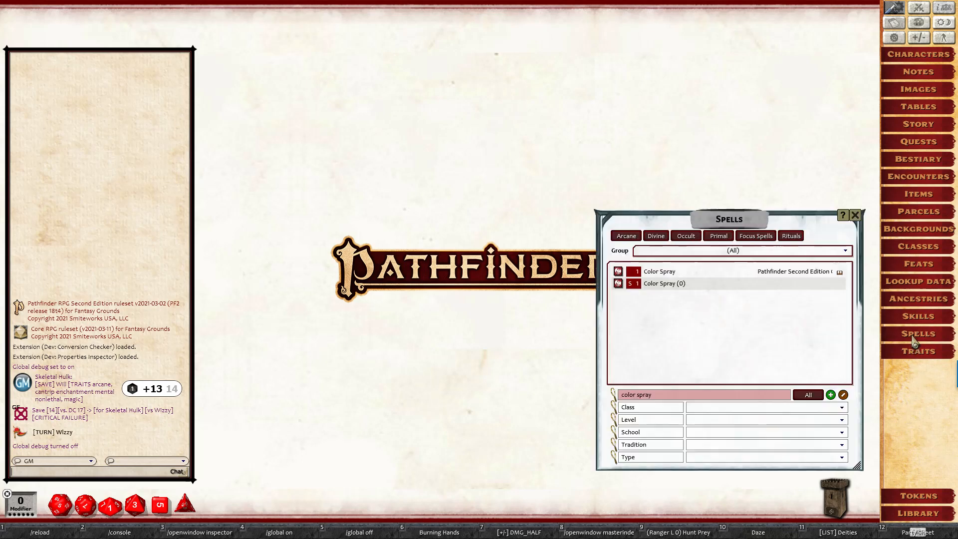
{"action": "left_click_drag", "start_coordinate": [739, 223], "coordinate": [749, 202]}
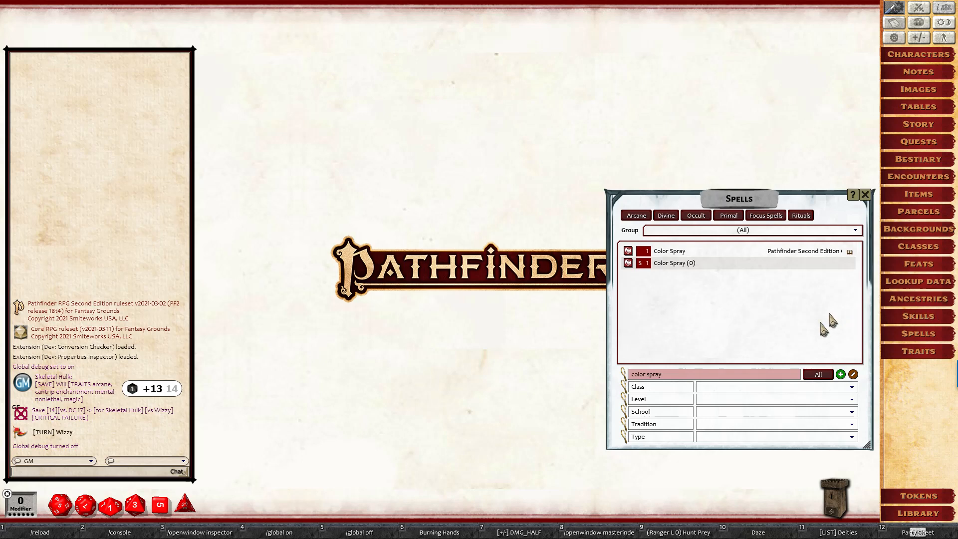
{"action": "left_click", "coordinate": [678, 263]}
{"action": "scroll", "coordinate": [524, 349], "scroll_direction": "down", "scroll_amount": 5}
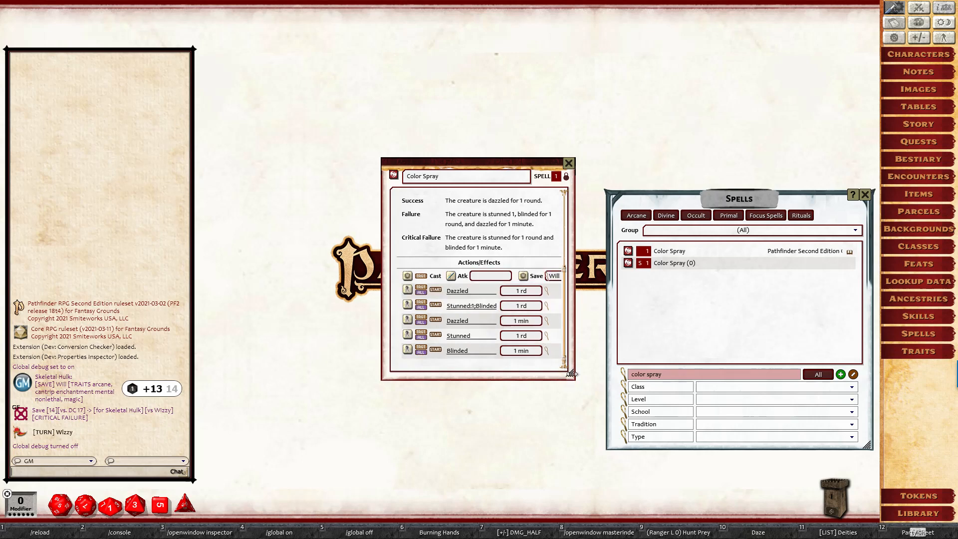
{"action": "left_click_drag", "start_coordinate": [569, 374], "coordinate": [718, 442]}
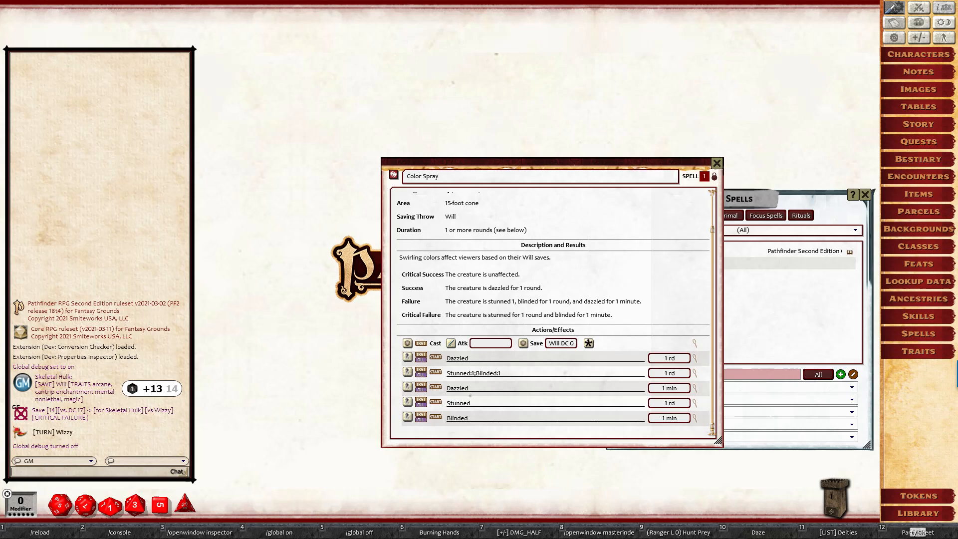
- Open the Color Spray (0) spell record and Wizzy's character sheet
{"action": "left_click", "coordinate": [788, 305]}
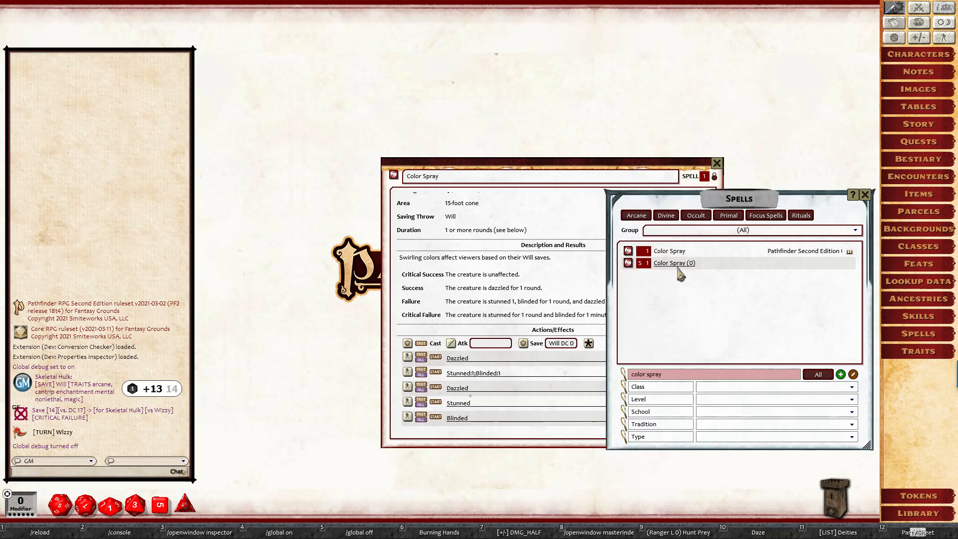
{"action": "left_click", "coordinate": [675, 265]}
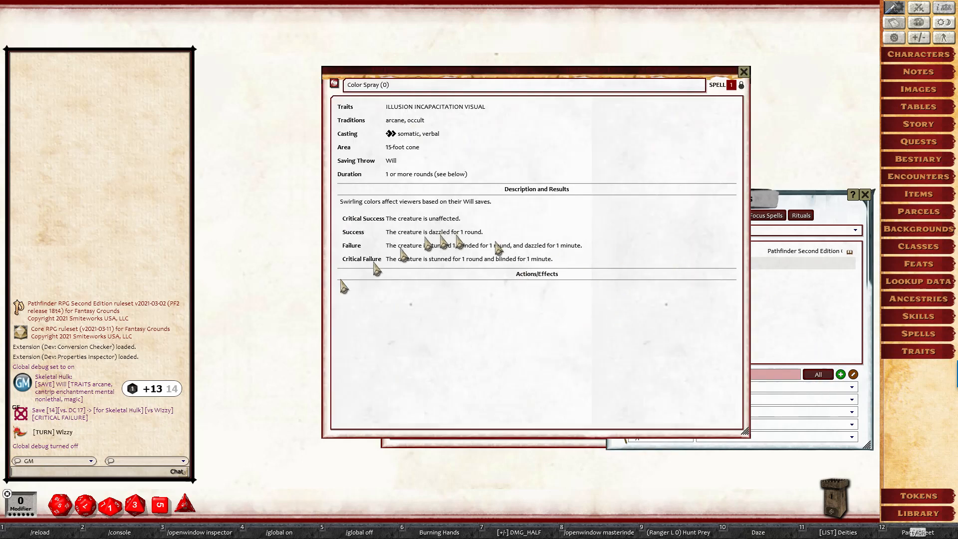
{"action": "left_click", "coordinate": [913, 54]}
{"action": "scroll", "coordinate": [568, 276], "scroll_direction": "down", "scroll_amount": 5}
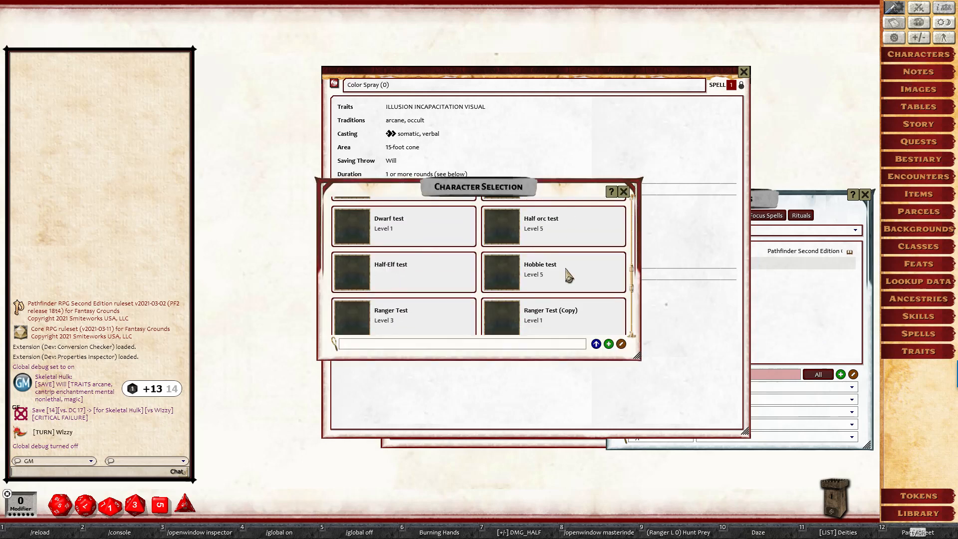
{"action": "scroll", "coordinate": [568, 276], "scroll_direction": "down", "scroll_amount": 3}
{"action": "left_click", "coordinate": [529, 304]}
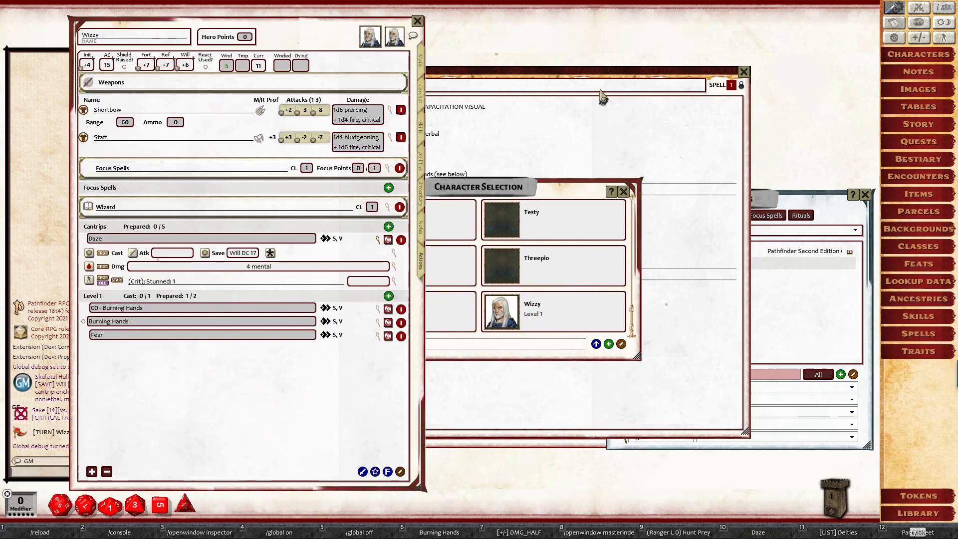
- Close the character selection and add Color Spray (0) to Wizzy's level 1 wizard spells
{"action": "left_click", "coordinate": [623, 192]}
{"action": "left_click_drag", "start_coordinate": [680, 82], "coordinate": [805, 120]}
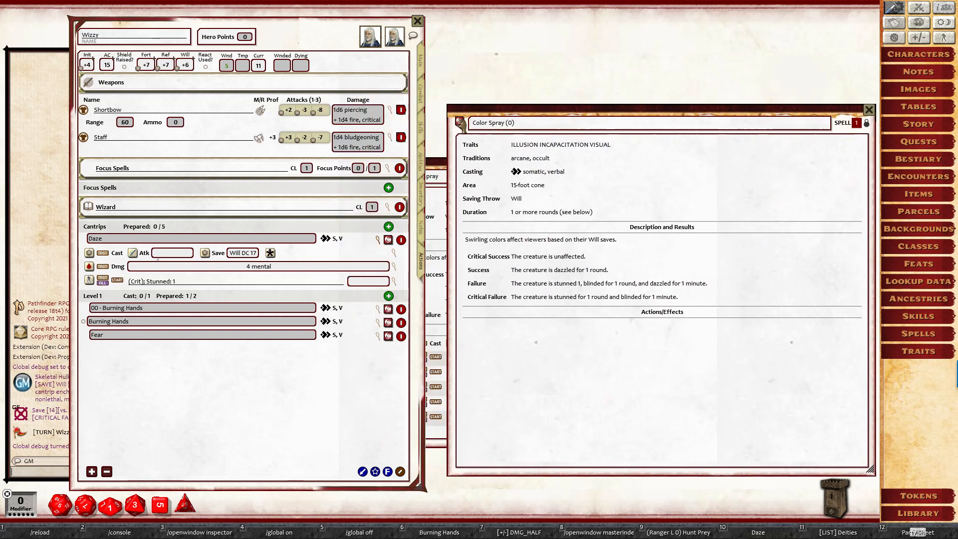
{"action": "mouse_move", "coordinate": [459, 123]}
{"action": "left_mouse_down"}
{"action": "mouse_move", "coordinate": [342, 262]}
{"action": "mouse_move", "coordinate": [332, 294]}
{"action": "left_mouse_up"}
{"action": "left_click_drag", "start_coordinate": [335, 339], "coordinate": [334, 349]}
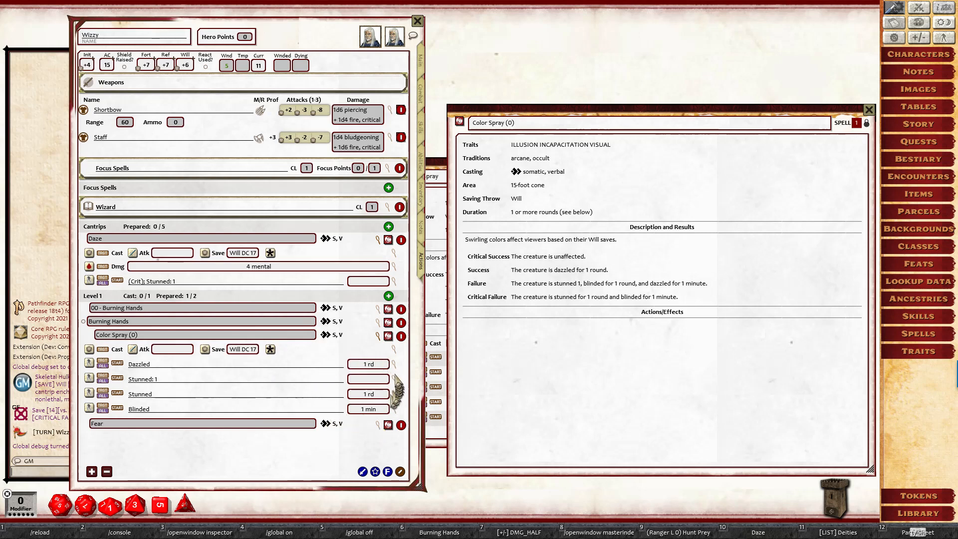
- Set the Dazzled effect of Wizzy's Color Spray (0) to apply to the Success result state
{"action": "left_click", "coordinate": [393, 364]}
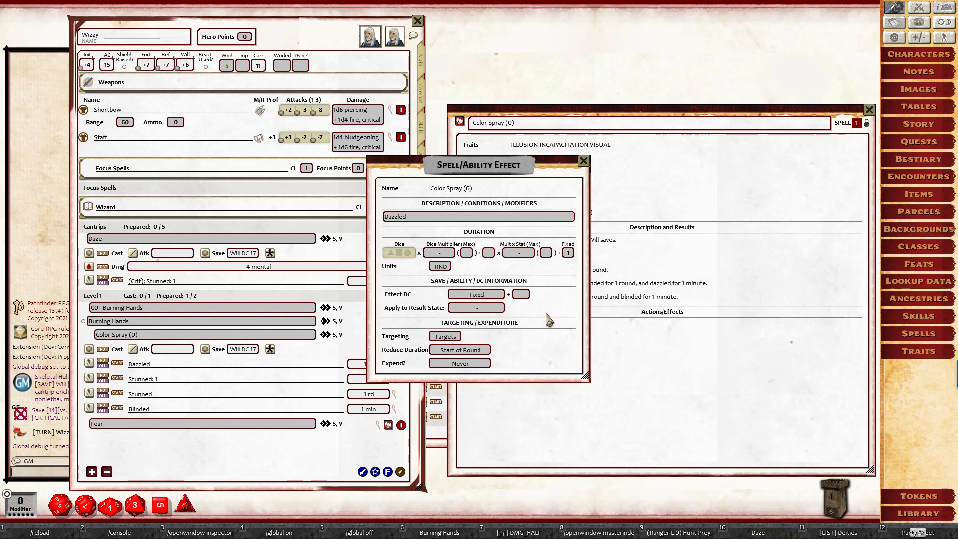
{"action": "left_click", "coordinate": [474, 308]}
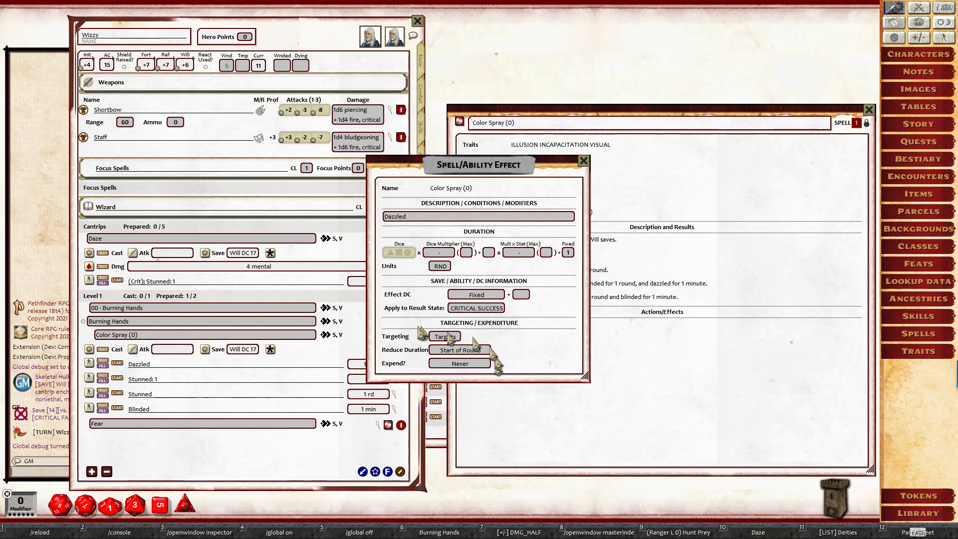
{"action": "left_click_drag", "start_coordinate": [509, 165], "coordinate": [401, 80]}
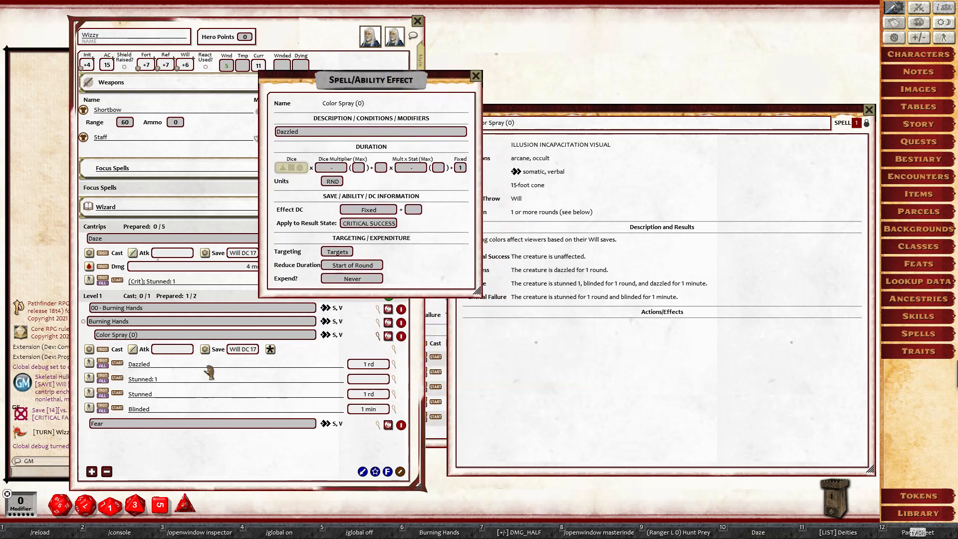
{"action": "left_click", "coordinate": [378, 225]}
{"action": "left_click_drag", "start_coordinate": [410, 97], "coordinate": [352, 96]}
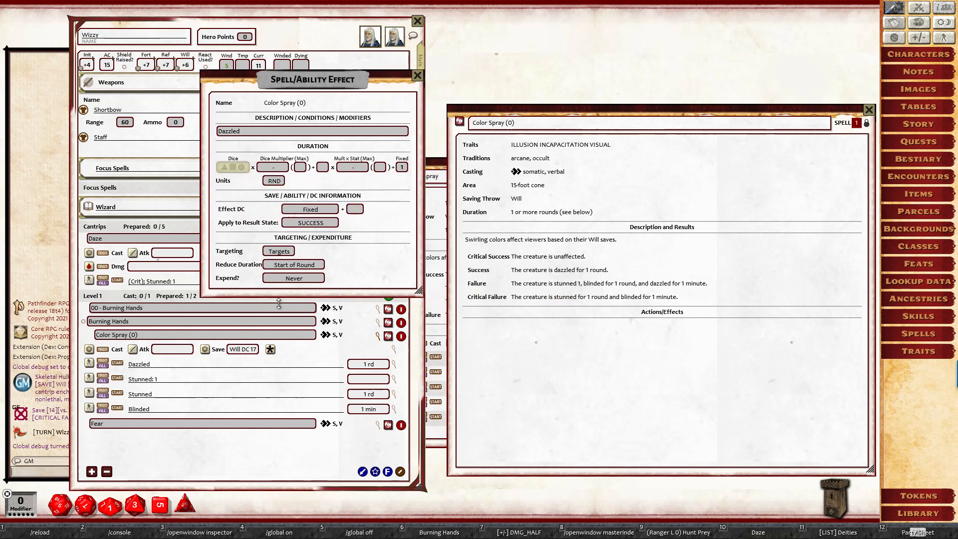
{"action": "left_click", "coordinate": [418, 76]}
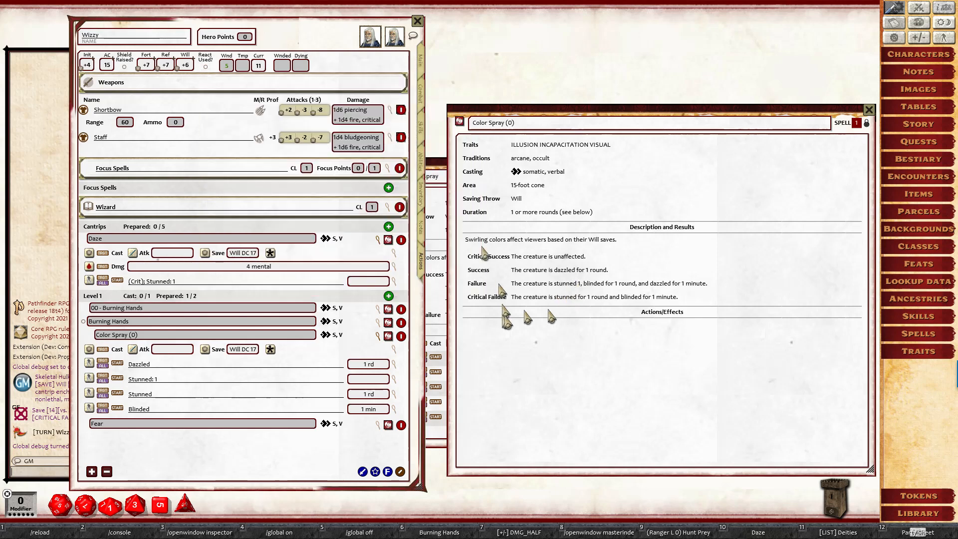
- Set a save result state for the Stunned: 1 effect of Wizzy's Color Spray (0)
{"action": "left_click", "coordinate": [393, 379]}
{"action": "left_click", "coordinate": [476, 308]}
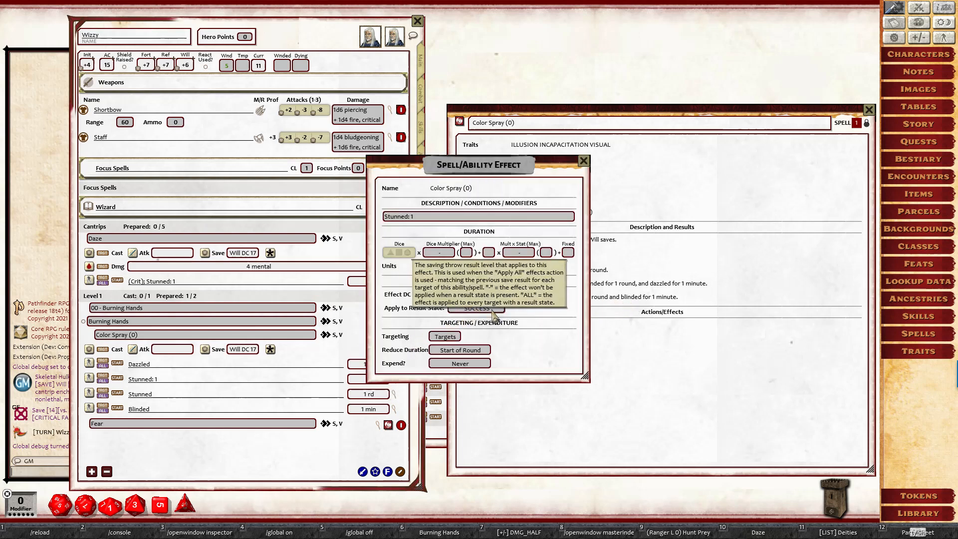
{"action": "left_click", "coordinate": [583, 160]}
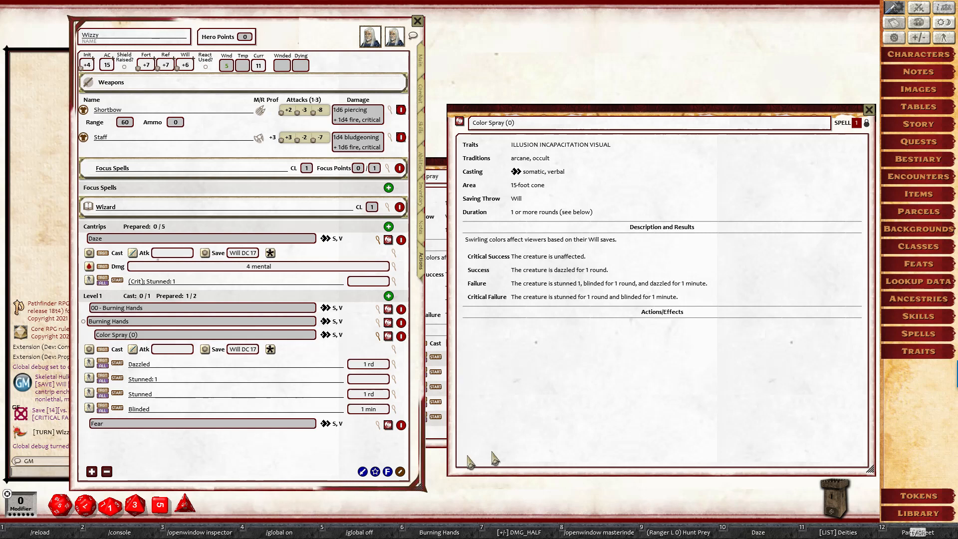
- Close the Color Spray (0) record and add the Core Rules Color Spray to Wizzy's level 1 spells
{"action": "left_click", "coordinate": [870, 110]}
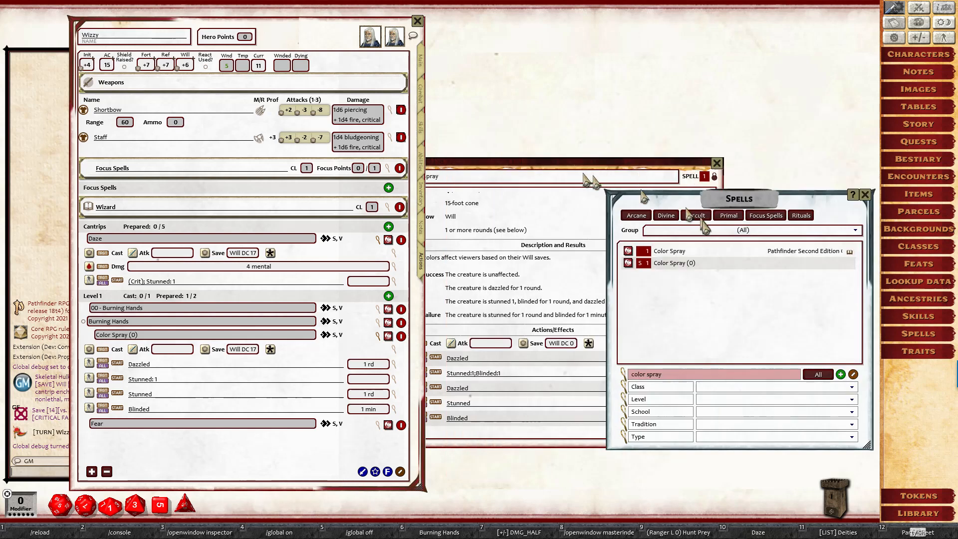
{"action": "left_click", "coordinate": [676, 257]}
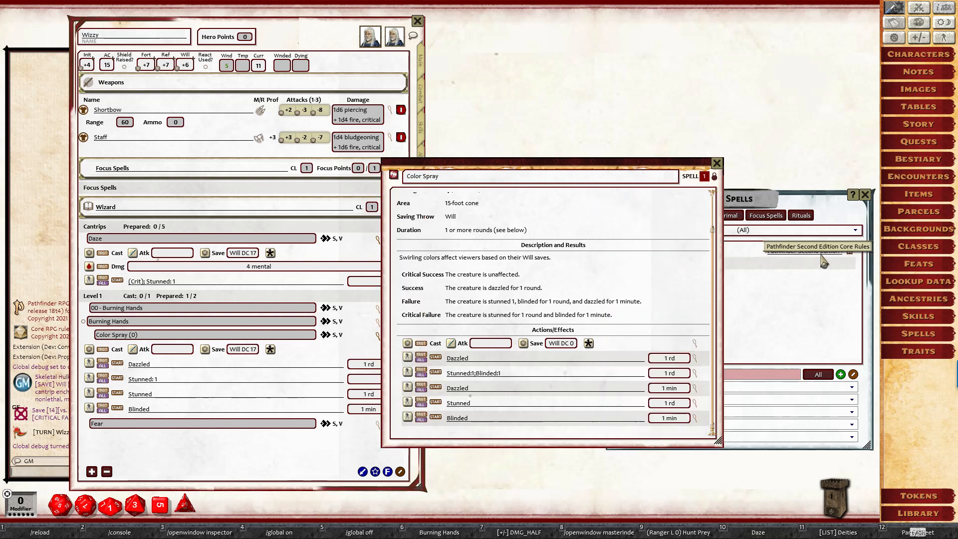
{"action": "mouse_move", "coordinate": [433, 188]}
{"action": "left_mouse_down"}
{"action": "mouse_move", "coordinate": [543, 189]}
{"action": "mouse_move", "coordinate": [503, 177]}
{"action": "mouse_move", "coordinate": [314, 324]}
{"action": "mouse_move", "coordinate": [333, 302]}
{"action": "left_mouse_up"}
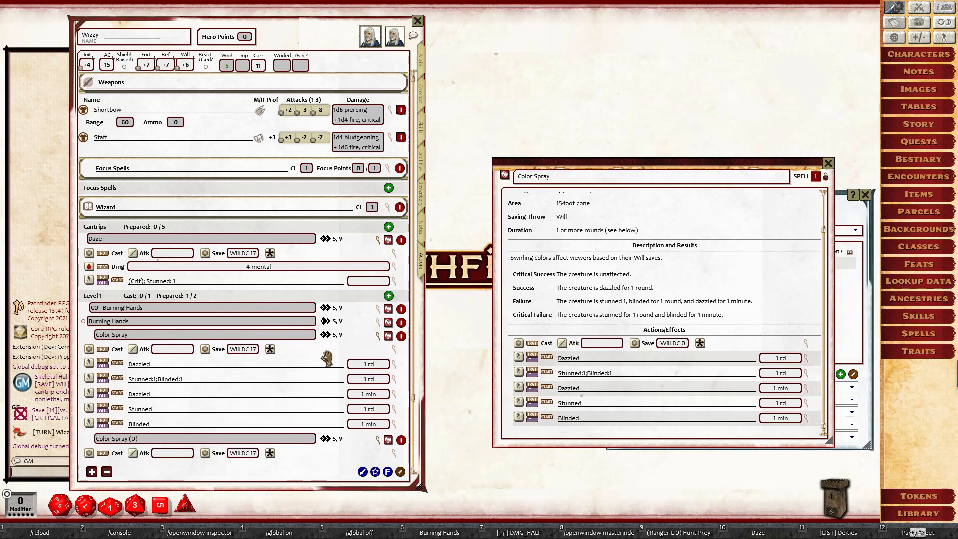
- Check the result state assigned to the Blinded effect of Wizzy's Color Spray
{"action": "left_click", "coordinate": [394, 424]}
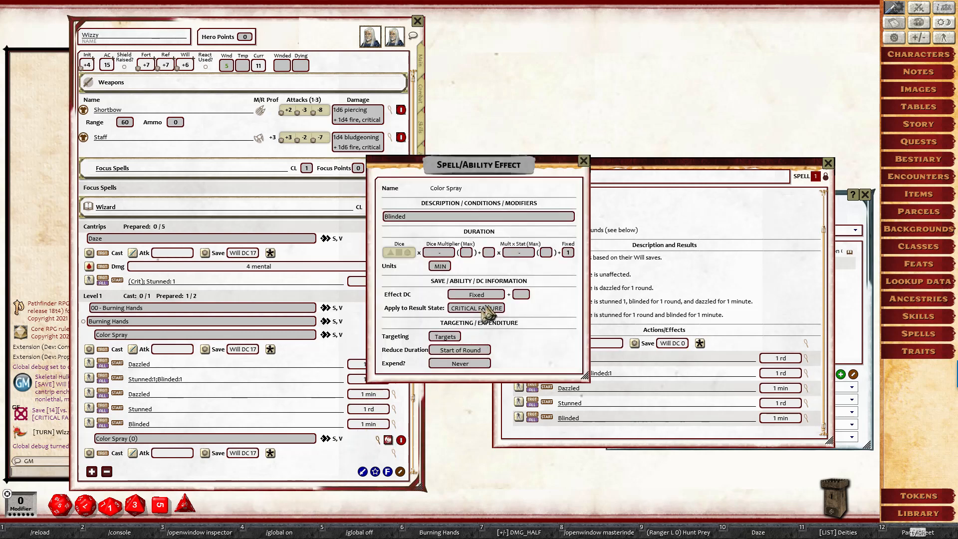
{"action": "left_click", "coordinate": [583, 161]}
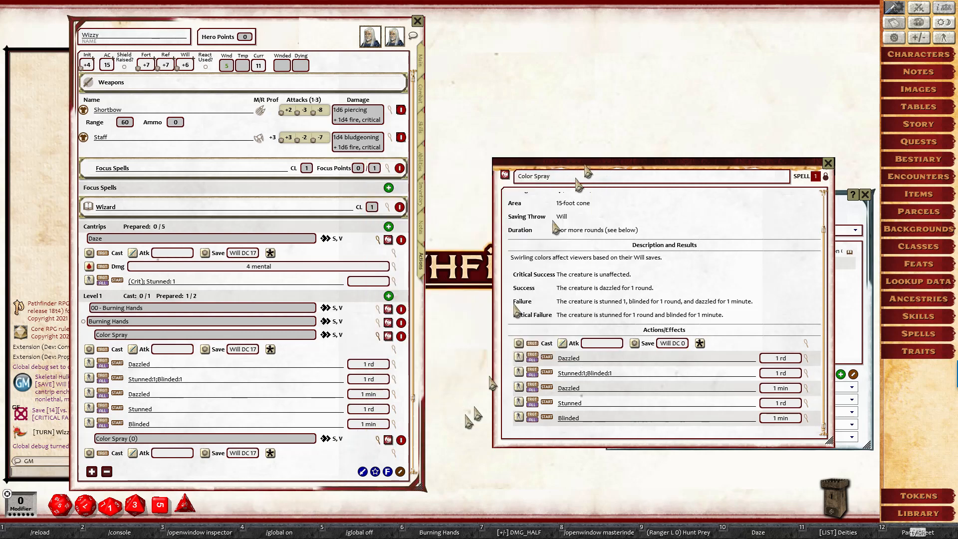
{"action": "left_click", "coordinate": [394, 424]}
{"action": "left_click", "coordinate": [582, 162]}
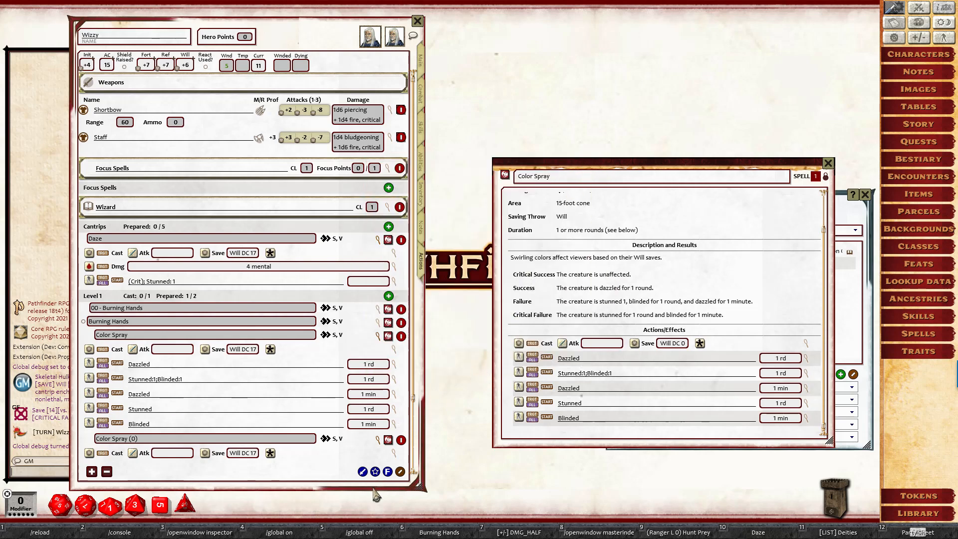
- Remove Color Spray (0) from Wizzy's level 1 spells and close the Color Spray record
{"action": "left_click", "coordinate": [401, 439]}
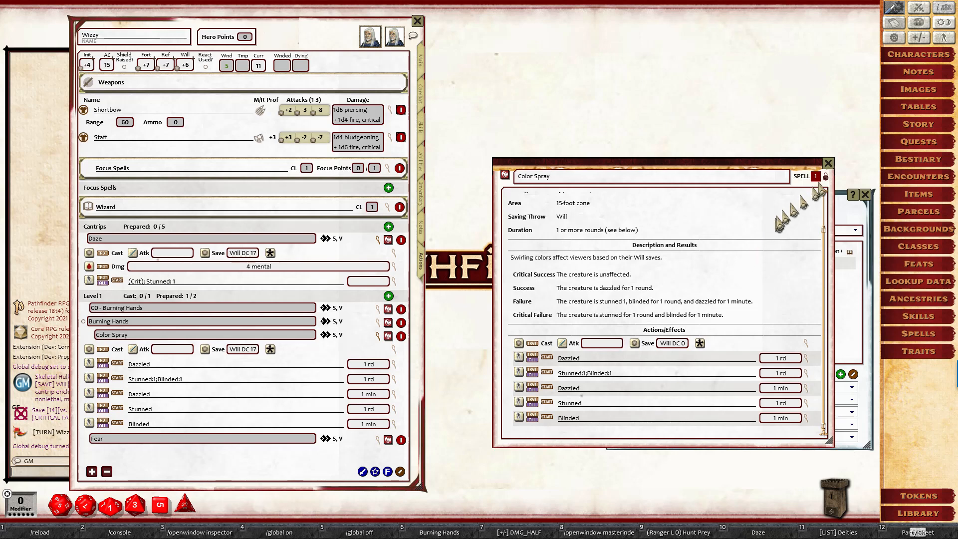
{"action": "left_click", "coordinate": [828, 163]}
- Check the result state of the 1-round Dazzled effect in Wizzy's Color Spray, plus the apply-all-effects option
{"action": "left_click", "coordinate": [395, 364]}
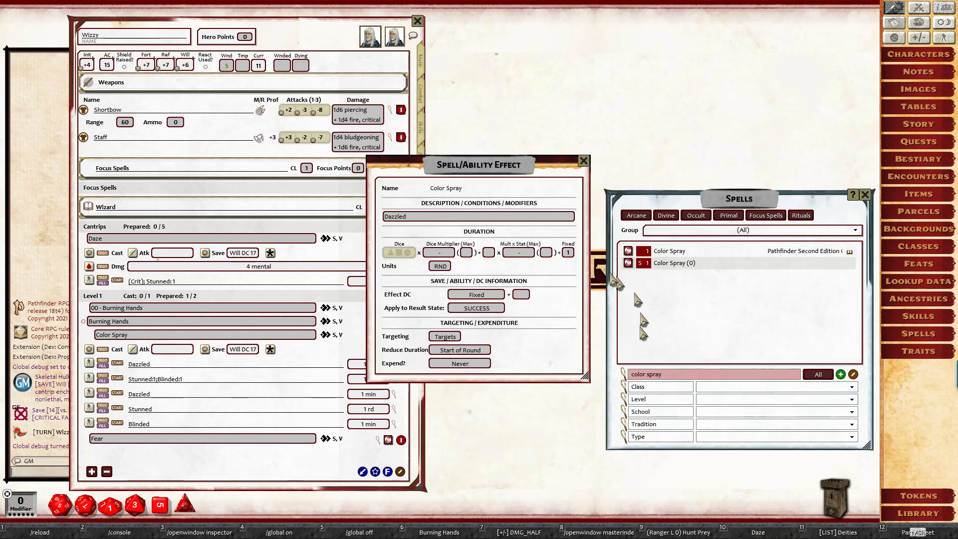
{"action": "left_click_drag", "start_coordinate": [524, 172], "coordinate": [625, 243]}
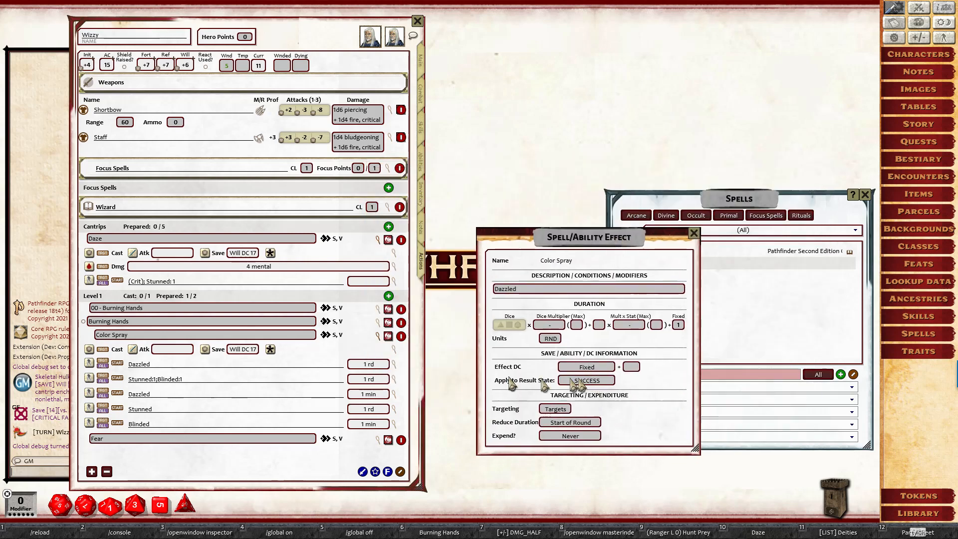
{"action": "mouse_move", "coordinate": [528, 387]}
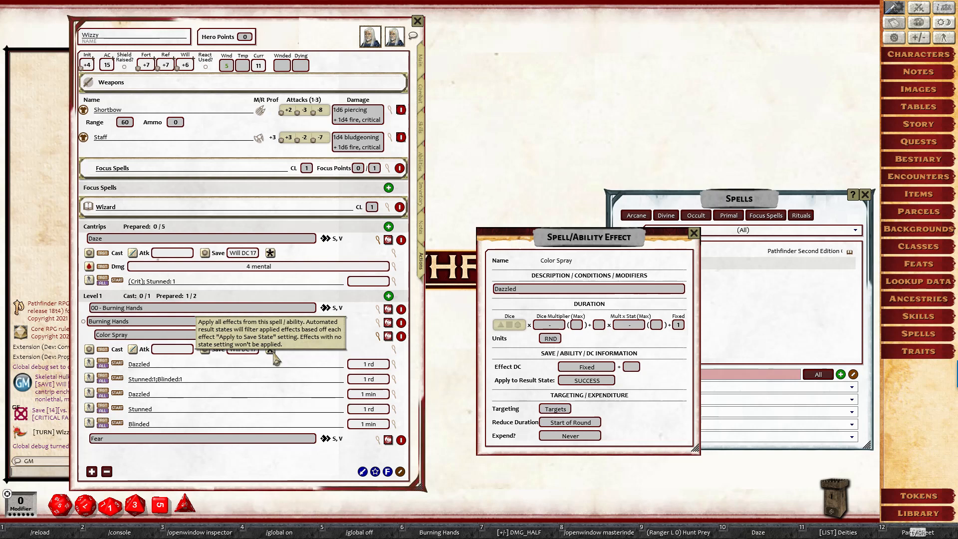
{"action": "left_click", "coordinate": [693, 233]}
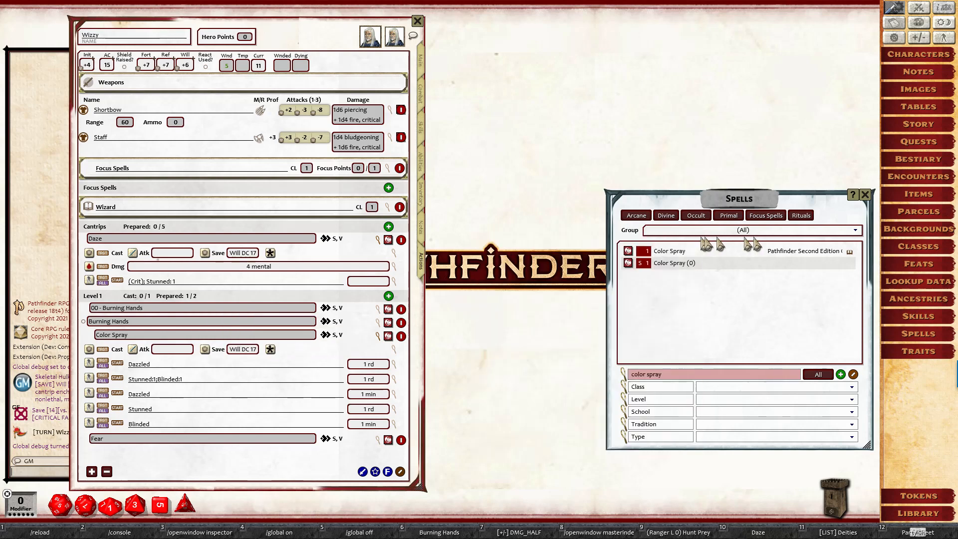
- Close the spell library and, in the combat tracker, target Kobold Dragon Mage, Goblin Warrior, Hobgoblin Soldier and Skeletal Hulk with Wizzy
{"action": "left_click", "coordinate": [866, 195]}
{"action": "left_click", "coordinate": [918, 8]}
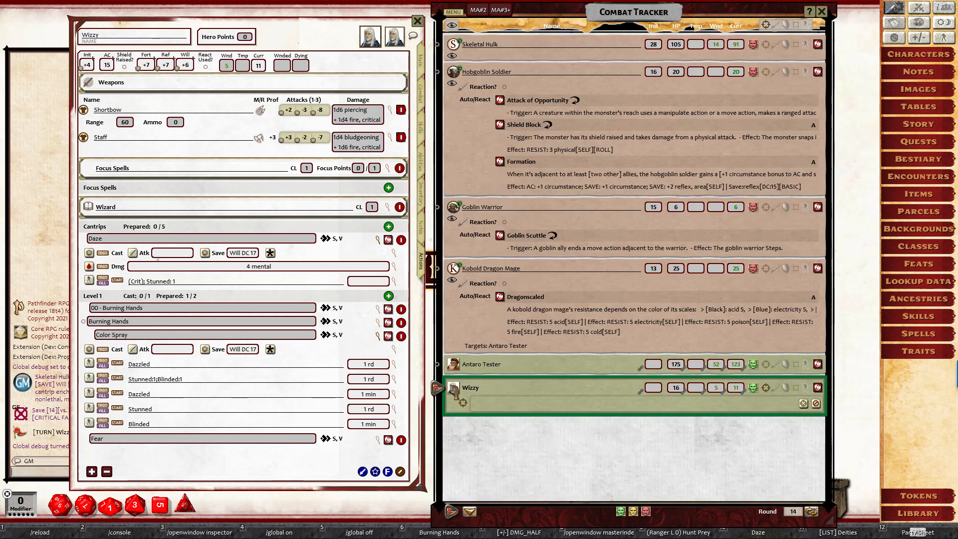
{"action": "left_click_drag", "start_coordinate": [454, 392], "coordinate": [454, 269]}
{"action": "left_click", "coordinate": [454, 208], "text": "ctrl"}
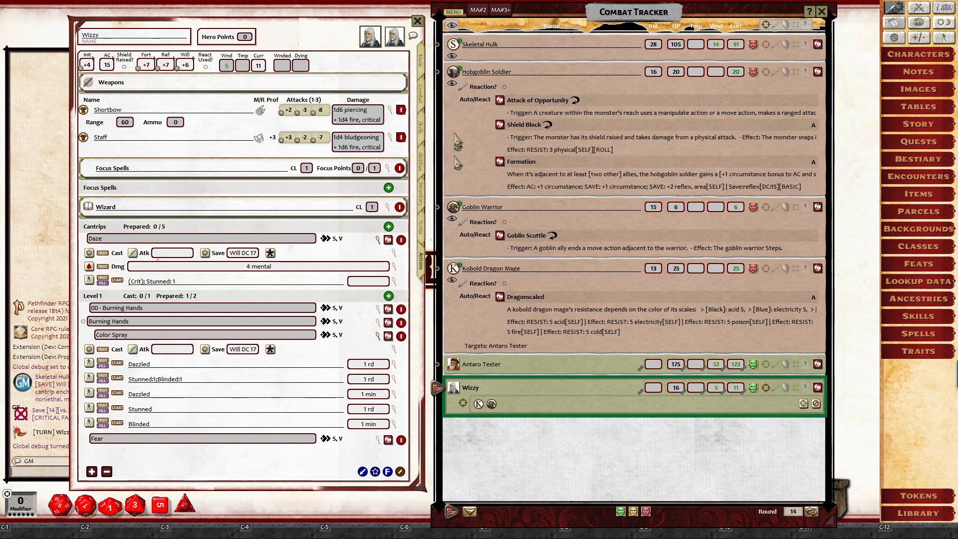
{"action": "left_click", "coordinate": [454, 73], "text": "ctrl"}
{"action": "left_click", "coordinate": [453, 46], "text": "ctrl"}
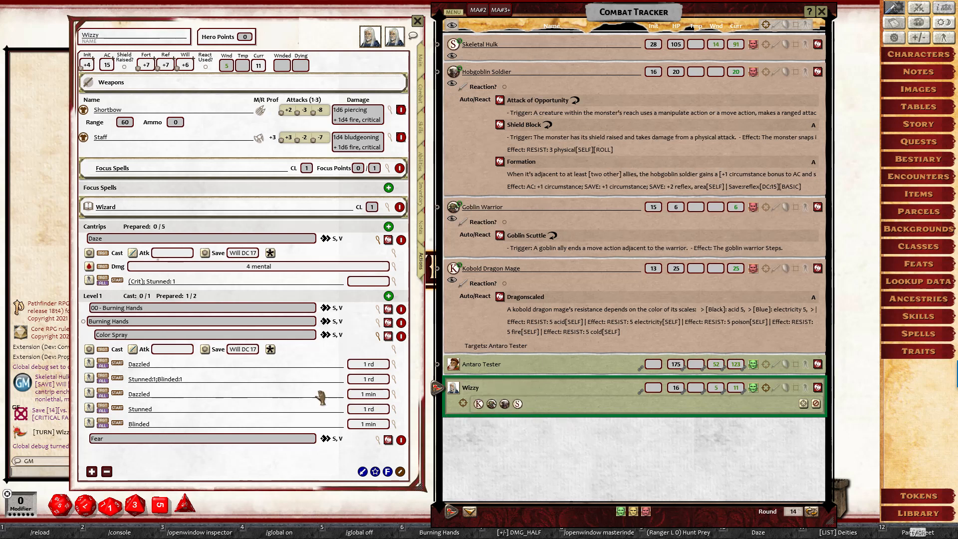
- Roll the Color Spray Will save against all of Wizzy's targets and rearrange the character sheet and combat tracker to reveal the chat
{"action": "left_click", "coordinate": [205, 350]}
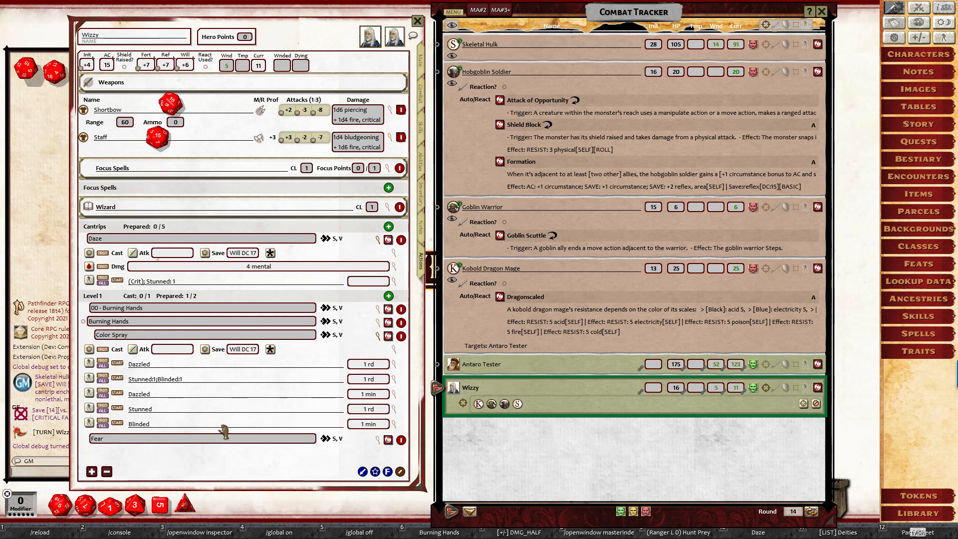
{"action": "left_click_drag", "start_coordinate": [224, 431], "coordinate": [450, 426]}
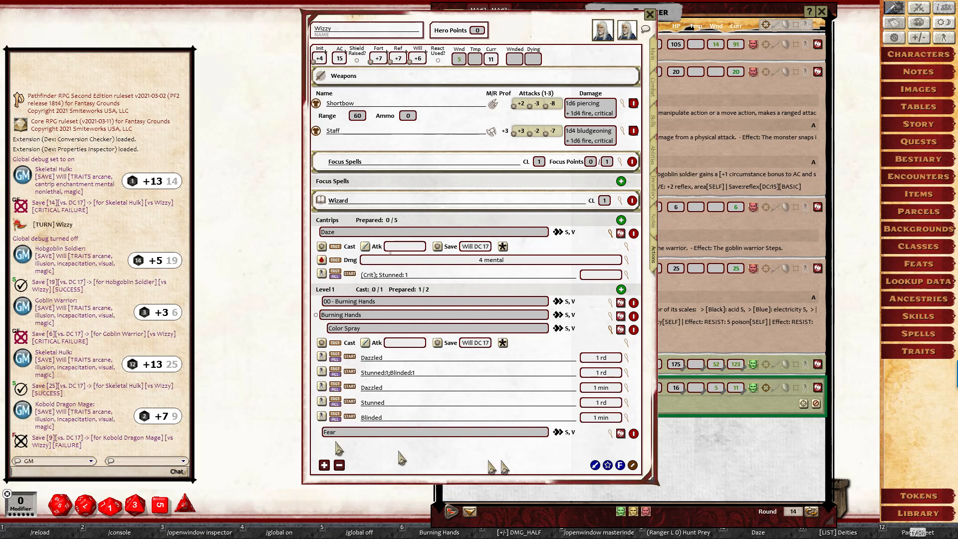
{"action": "left_click", "coordinate": [696, 462]}
{"action": "left_click_drag", "start_coordinate": [603, 450], "coordinate": [660, 451]}
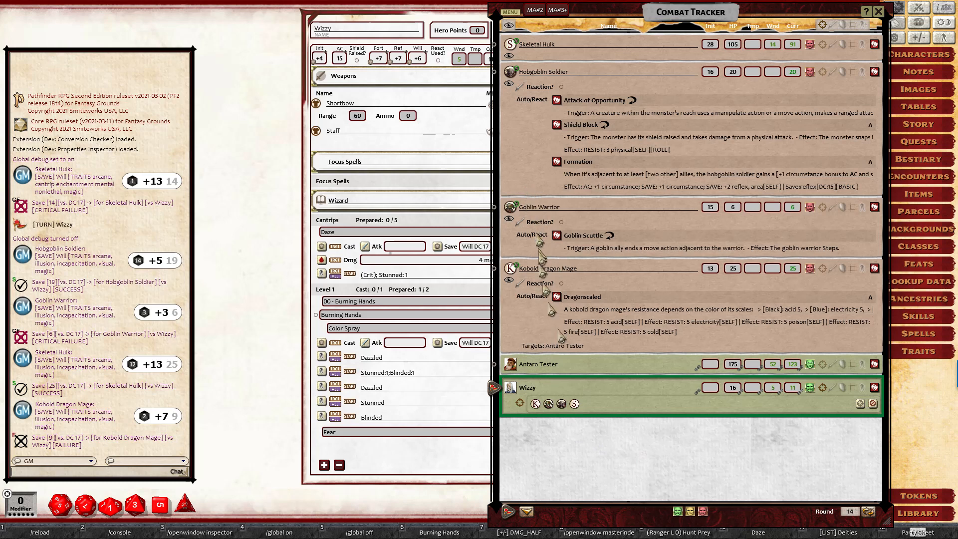
{"action": "left_click", "coordinate": [539, 405]}
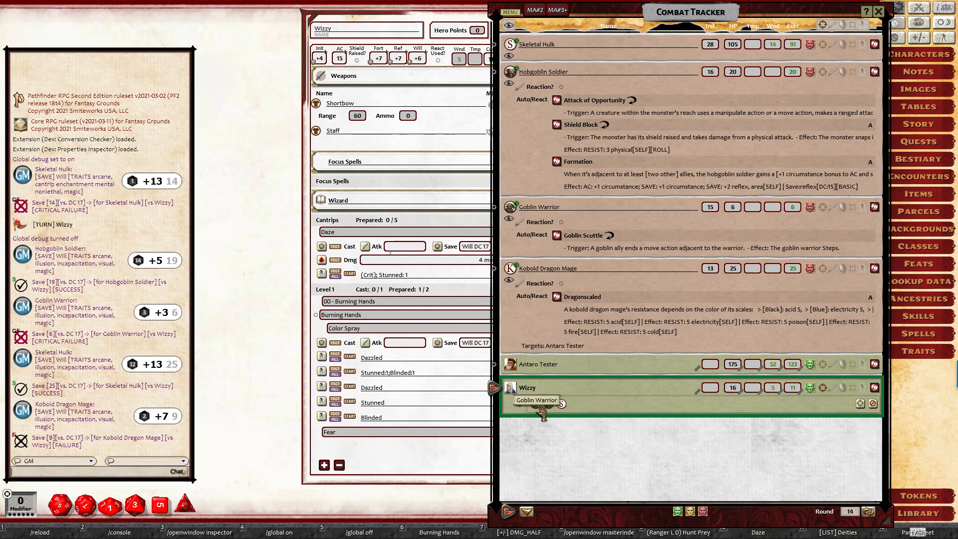
- Reduce Wizzy's targets in the combat tracker to Skeletal Hulk only and bring the character sheet forward
{"action": "left_click", "coordinate": [549, 405]}
{"action": "left_click", "coordinate": [549, 405]}
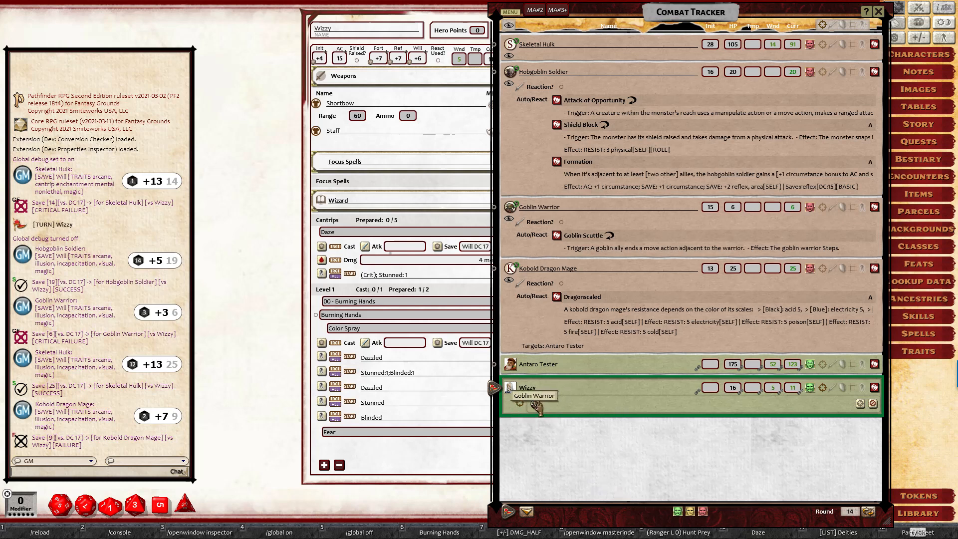
{"action": "left_click", "coordinate": [471, 459]}
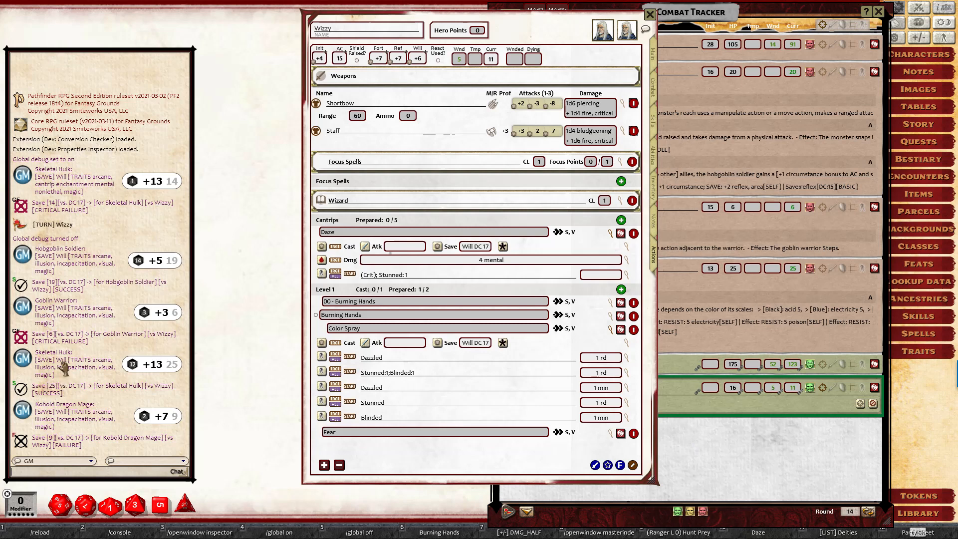
- Reroll the Color Spray Will save for Skeletal Hulk, first without an adjustment and again with a +20 modifier
{"action": "left_click", "coordinate": [684, 455]}
{"action": "left_click", "coordinate": [873, 404]}
{"action": "left_click_drag", "start_coordinate": [860, 403], "coordinate": [618, 56]}
{"action": "left_click", "coordinate": [449, 469]}
{"action": "left_click", "coordinate": [439, 343]}
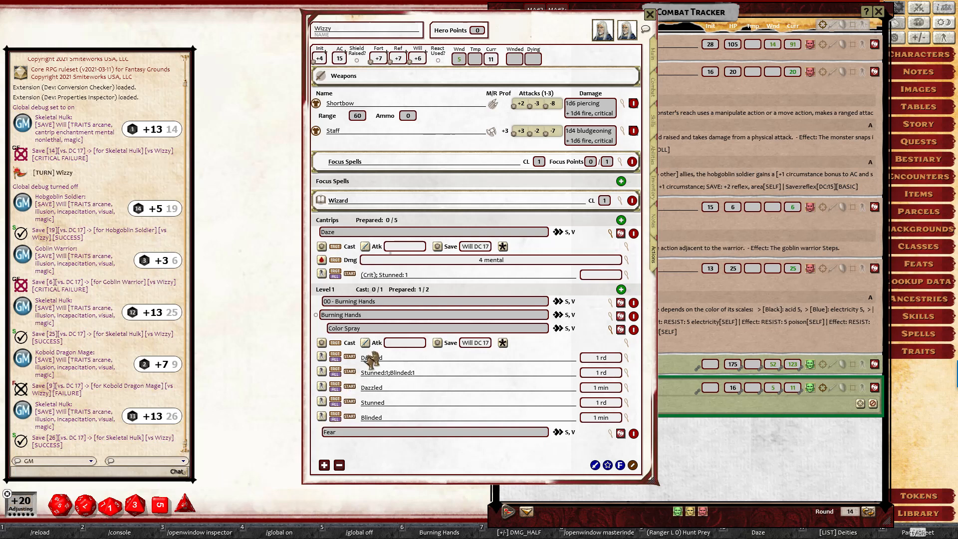
{"action": "left_click", "coordinate": [438, 343]}
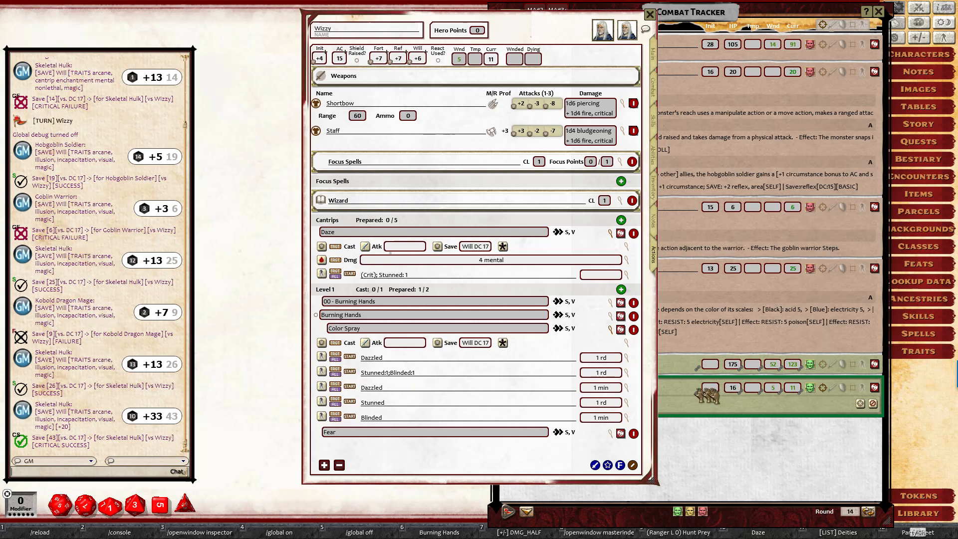
- Add Kobold Dragon Mage, Goblin Warrior and Hobgoblin Soldier to Wizzy's targets alongside Skeletal Hulk
{"action": "left_click", "coordinate": [707, 434]}
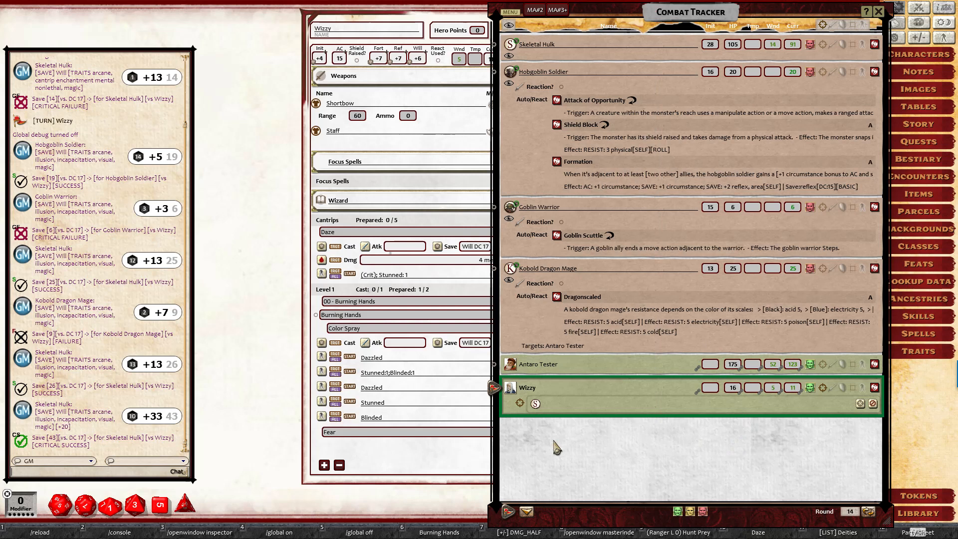
{"action": "key", "text": "ctrl"}
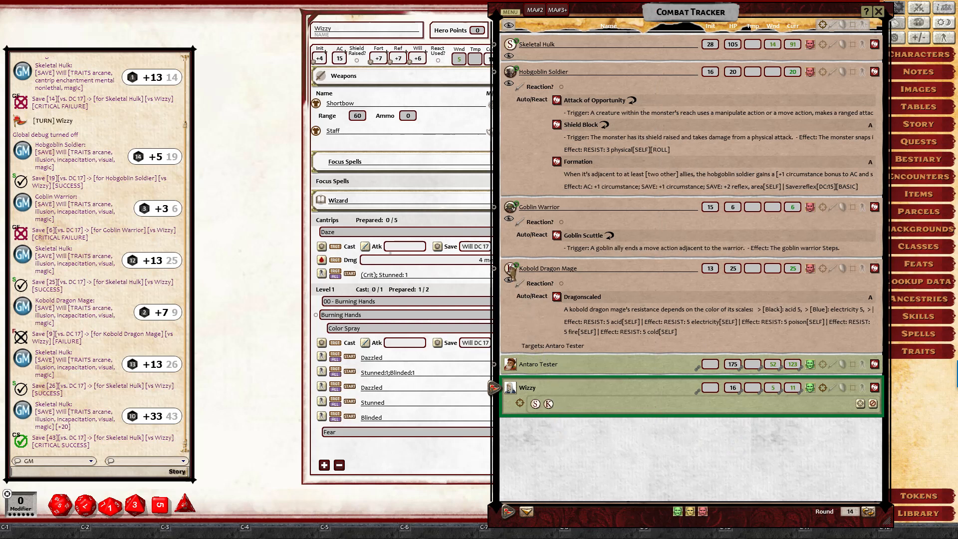
{"action": "left_click", "coordinate": [510, 209], "text": "ctrl"}
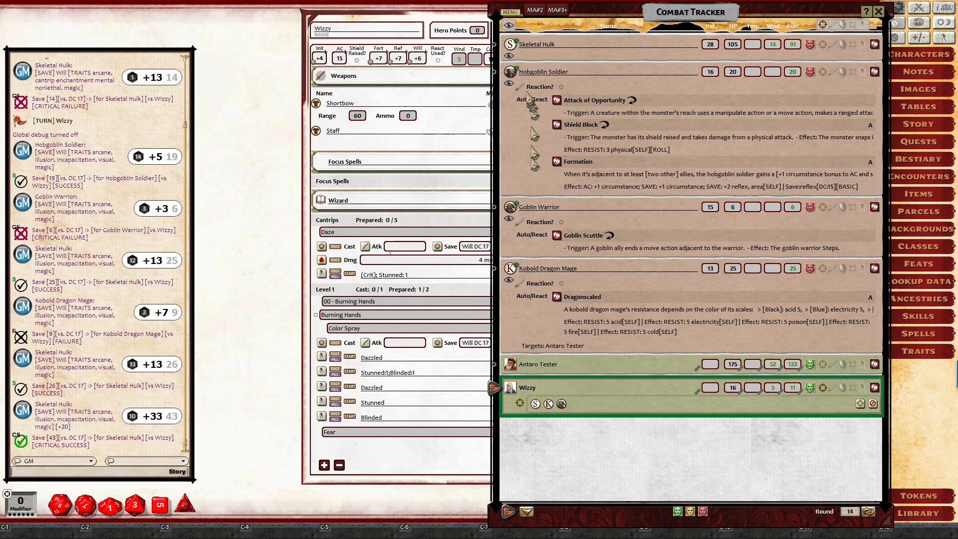
{"action": "left_click", "coordinate": [510, 72], "text": "ctrl"}
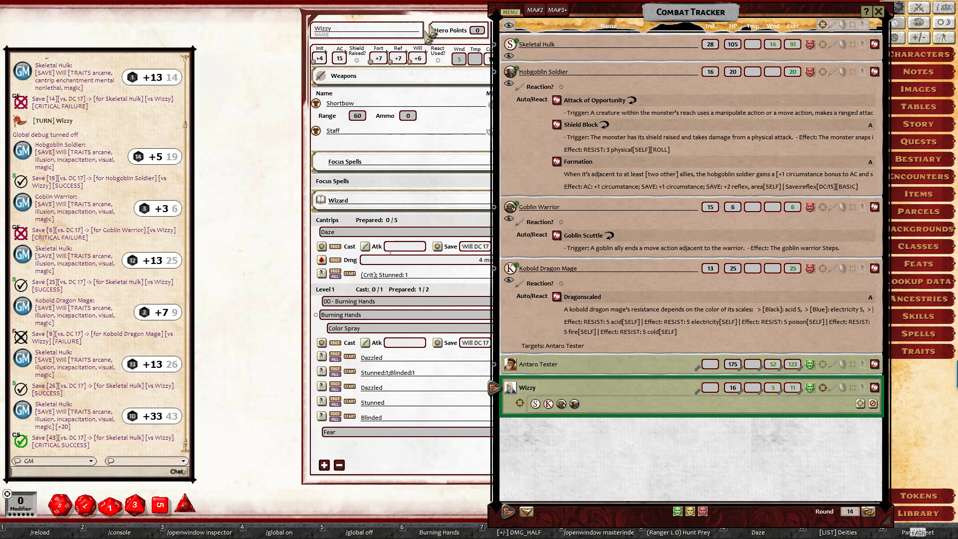
- Apply all Color Spray effects to Wizzy's targets at once and move the character sheet to reveal the chat
{"action": "left_click_drag", "start_coordinate": [431, 23], "coordinate": [300, 21]}
{"action": "left_click_drag", "start_coordinate": [384, 20], "coordinate": [372, 20]}
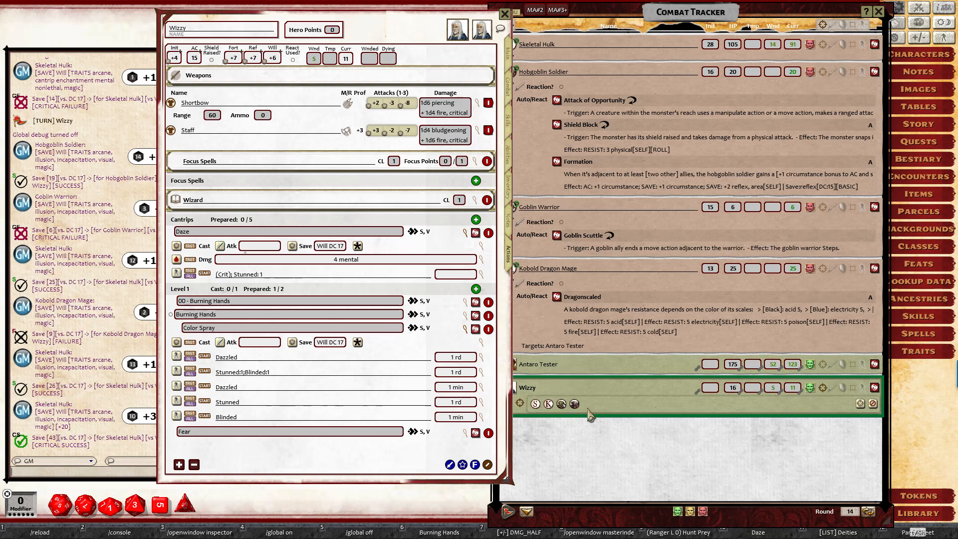
{"action": "left_click", "coordinate": [357, 343]}
{"action": "left_click_drag", "start_coordinate": [397, 43], "coordinate": [524, 40]}
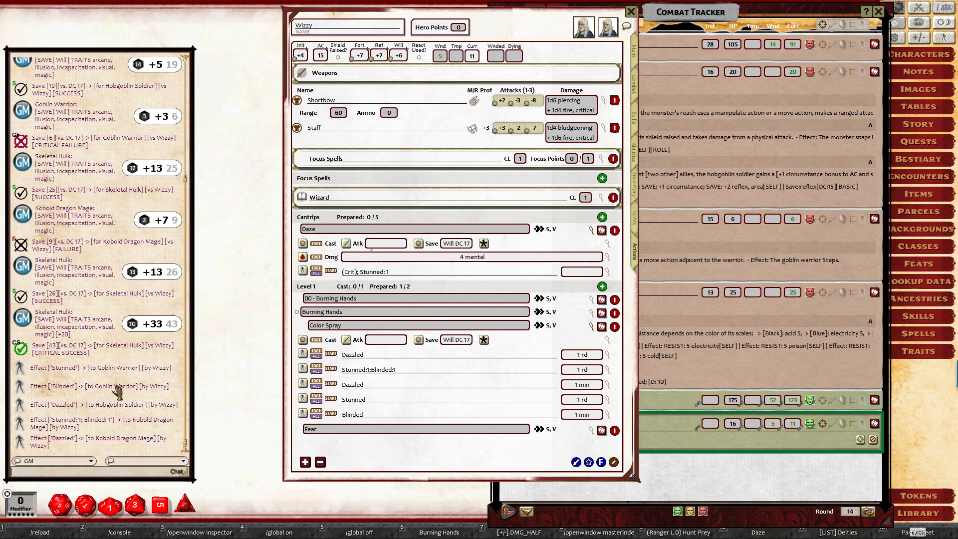
- Compare the Color Spray record's save outcomes with the effects applied in the chat and combat tracker, and close the record
{"action": "left_click", "coordinate": [601, 326]}
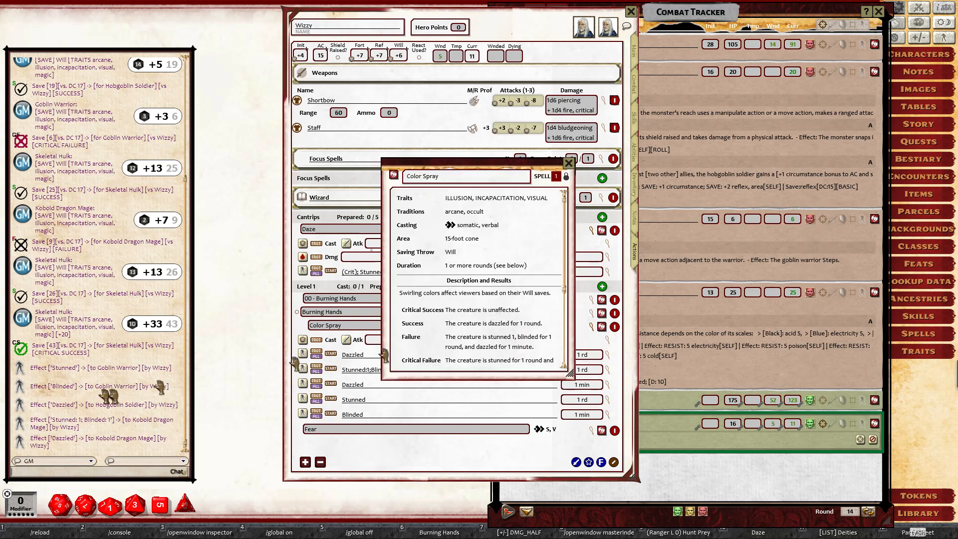
{"action": "scroll", "coordinate": [534, 299], "scroll_direction": "down", "scroll_amount": 3}
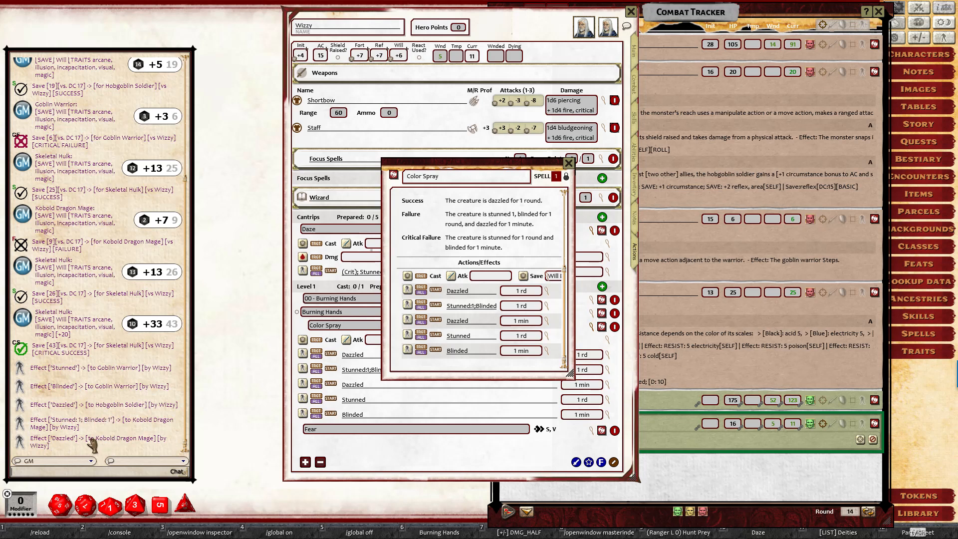
{"action": "left_click", "coordinate": [776, 456]}
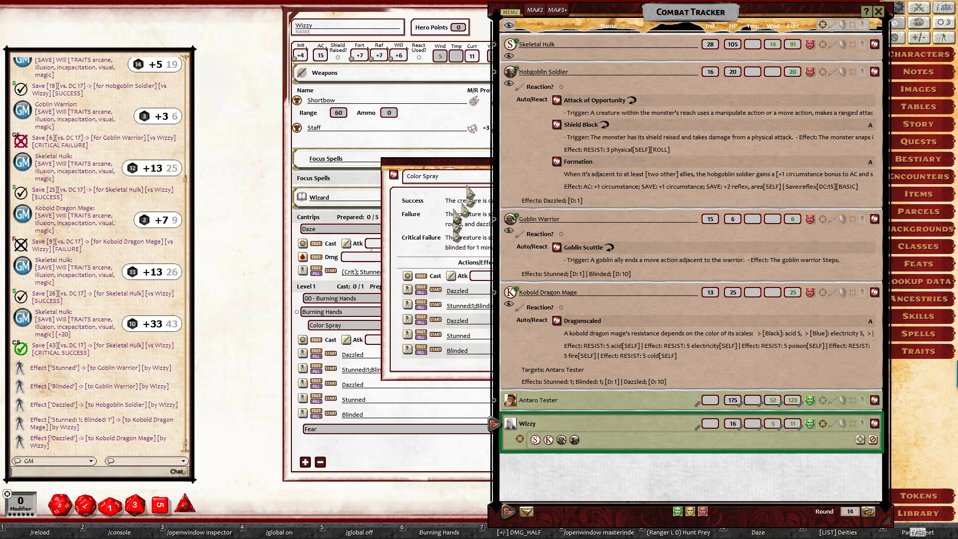
{"action": "left_click_drag", "start_coordinate": [472, 164], "coordinate": [329, 174]}
{"action": "left_click", "coordinate": [427, 173]}
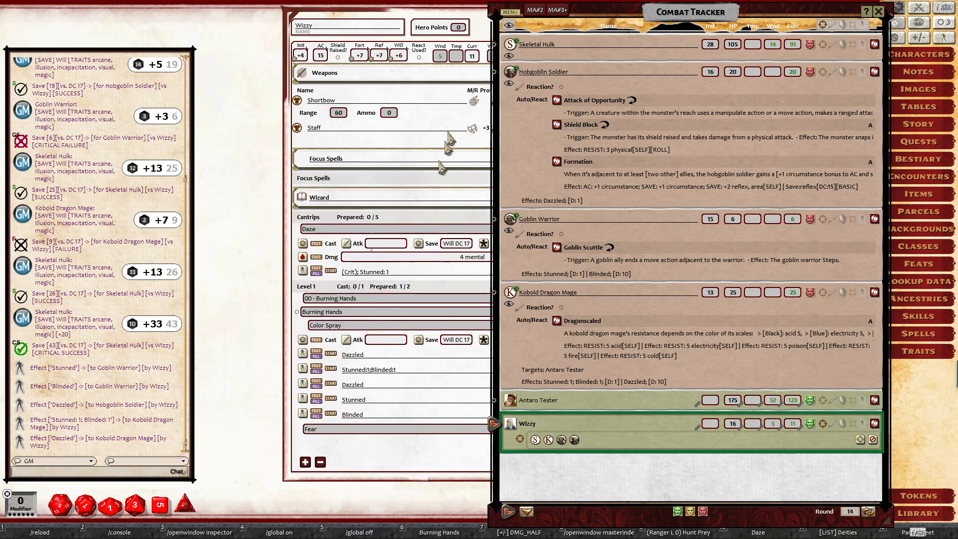
- Shift the character sheet aside and read the description of Color Spray's apply-all-effects option
{"action": "left_click", "coordinate": [413, 465]}
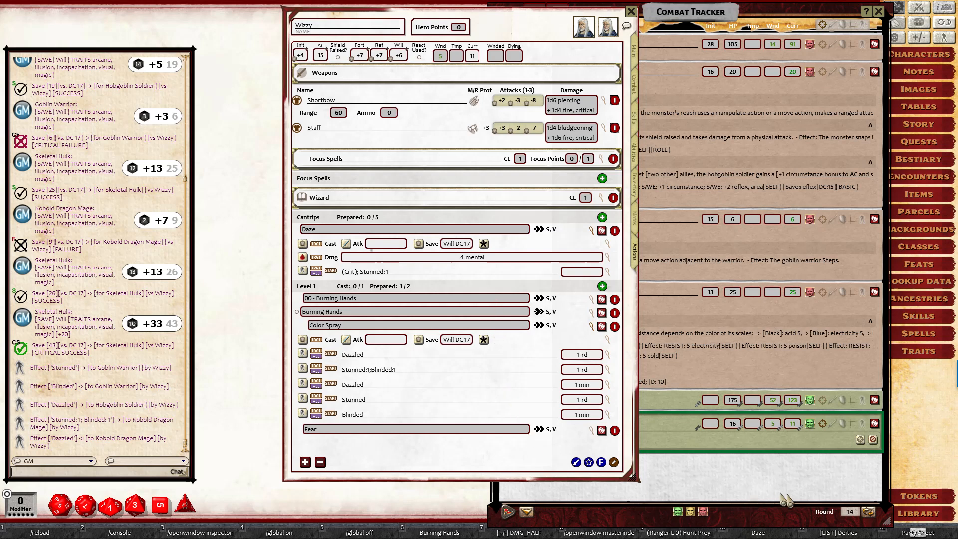
{"action": "left_click_drag", "start_coordinate": [549, 449], "coordinate": [455, 454]}
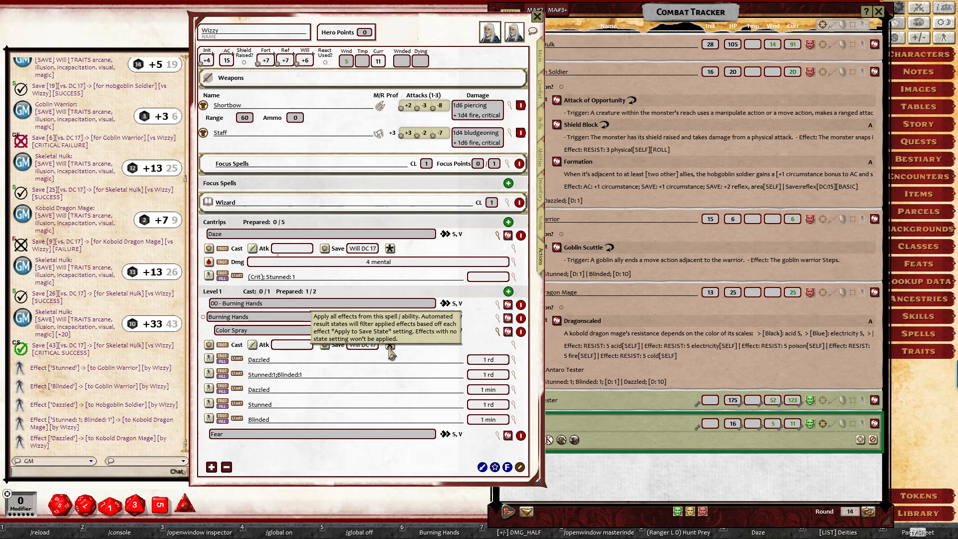
{"action": "left_click", "coordinate": [581, 481]}
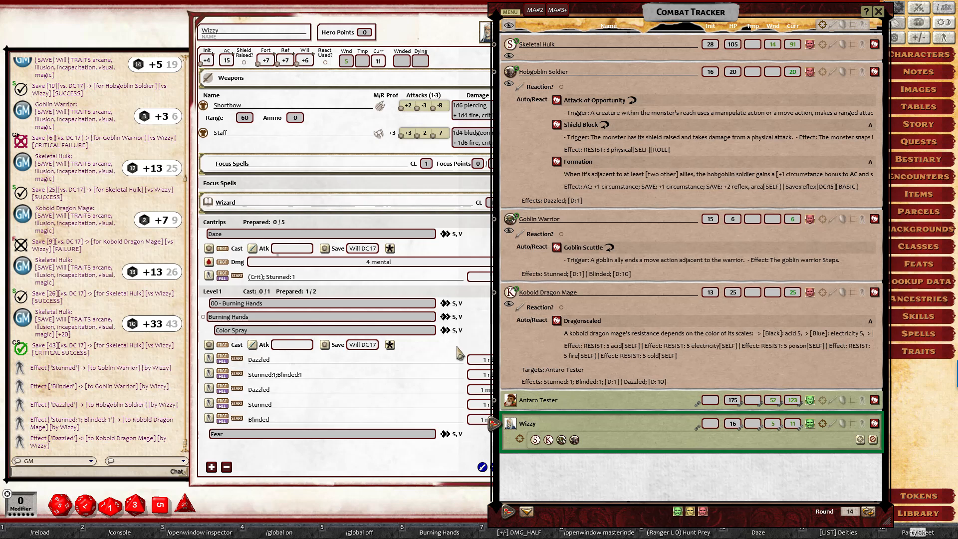
- Clear all of Wizzy's targets and roll the Color Spray Will save without a target
{"action": "left_click", "coordinate": [872, 439]}
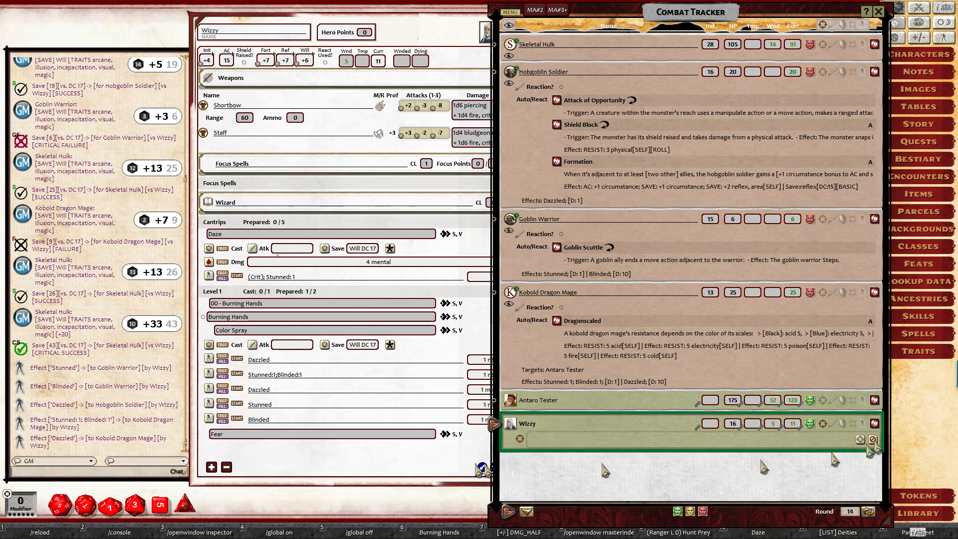
{"action": "left_click", "coordinate": [393, 356]}
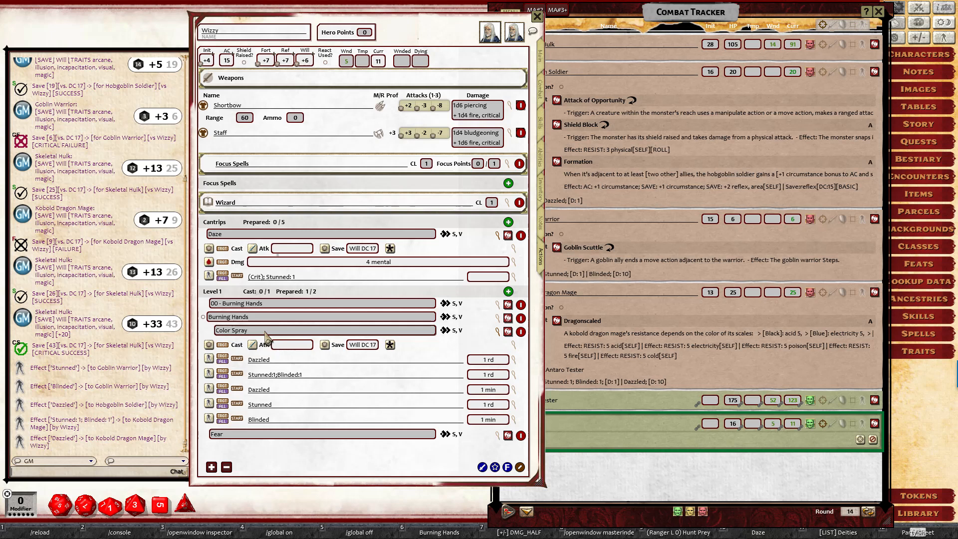
{"action": "left_click", "coordinate": [327, 349]}
- Target Kobold Dragon Mage and Goblin Warrior with Wizzy and return to the Color Spray actions on the character sheet
{"action": "left_click", "coordinate": [631, 439]}
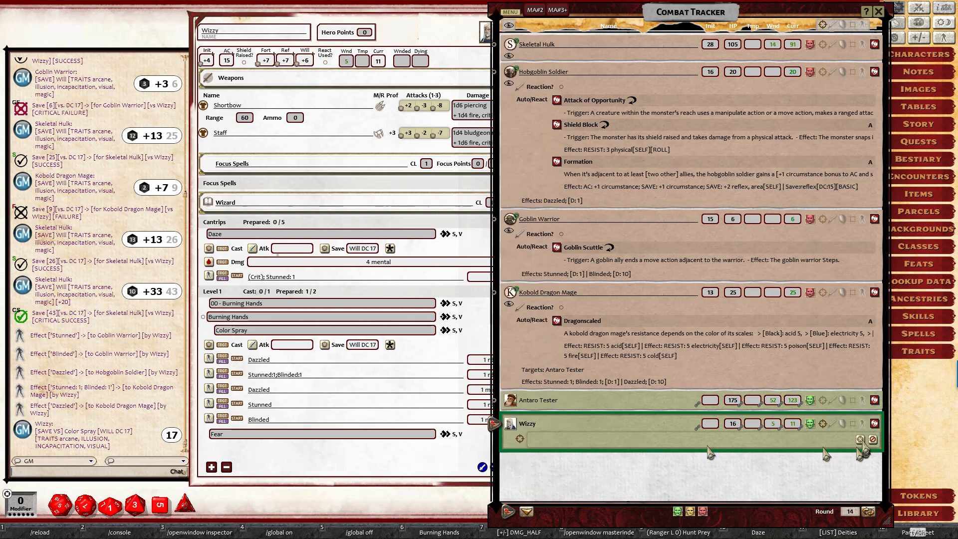
{"action": "left_click", "coordinate": [509, 294], "text": "ctrl"}
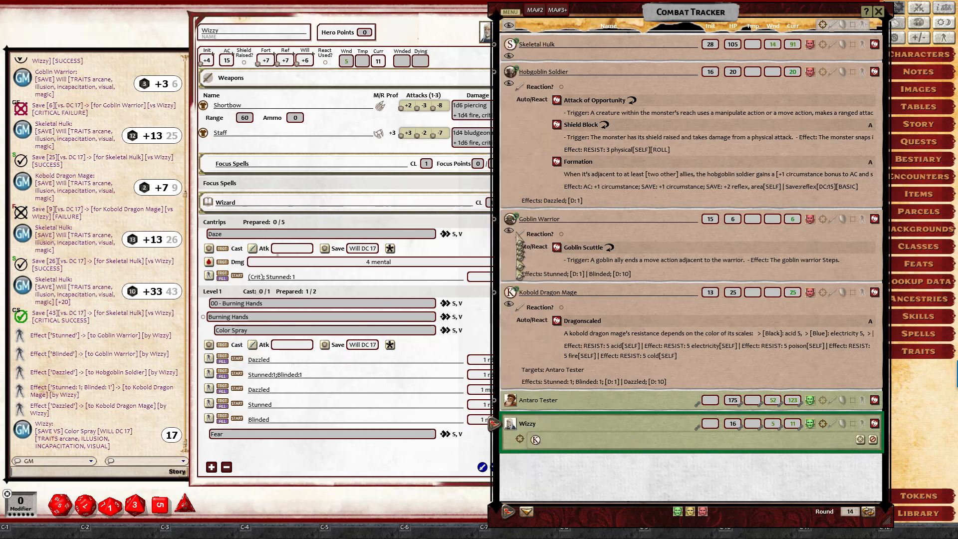
{"action": "left_click", "coordinate": [428, 459]}
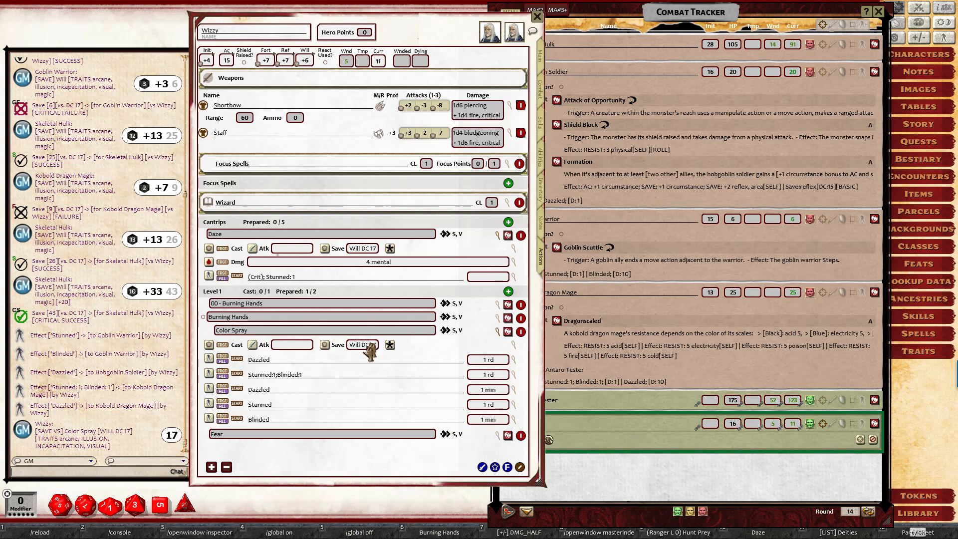